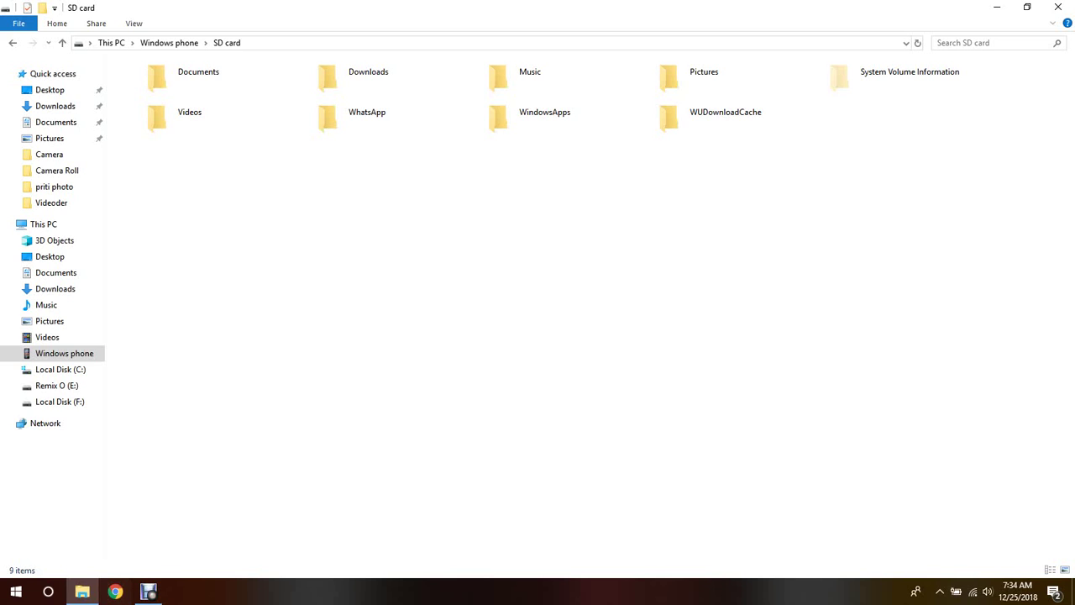
{"action": "mouse_move", "coordinate": [81, 592]}
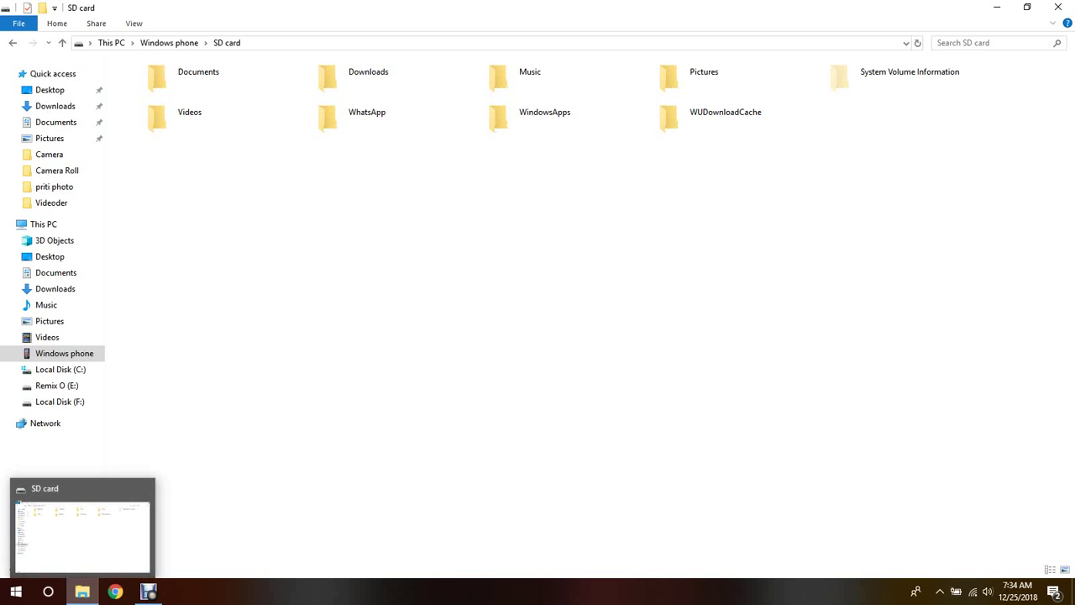
{"action": "left_click", "coordinate": [81, 591]}
{"action": "left_click", "coordinate": [81, 534]}
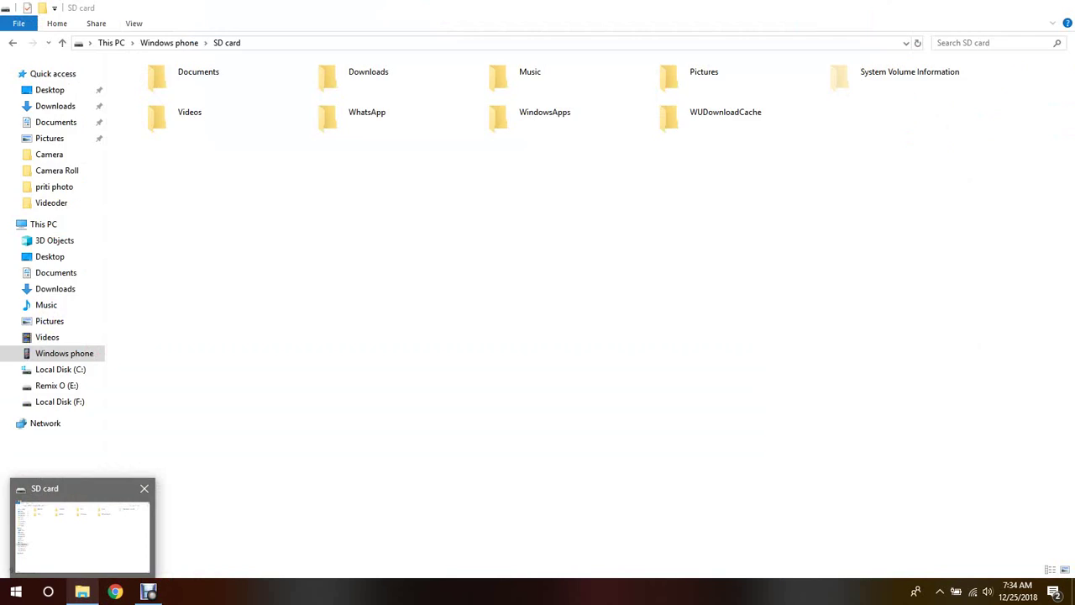
{"action": "left_click", "coordinate": [81, 533]}
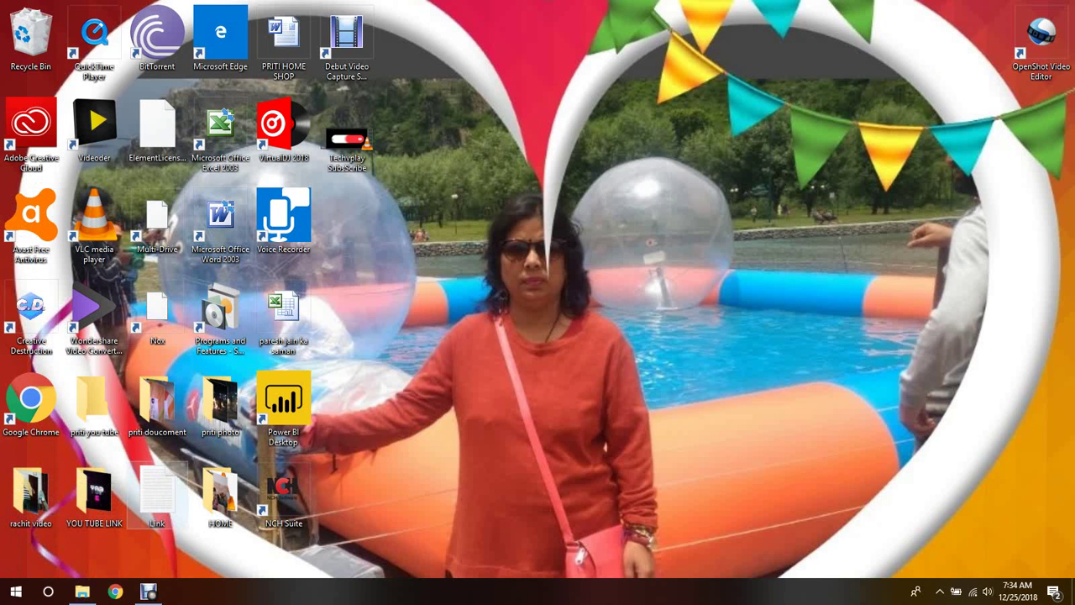
{"action": "left_click", "coordinate": [82, 592]}
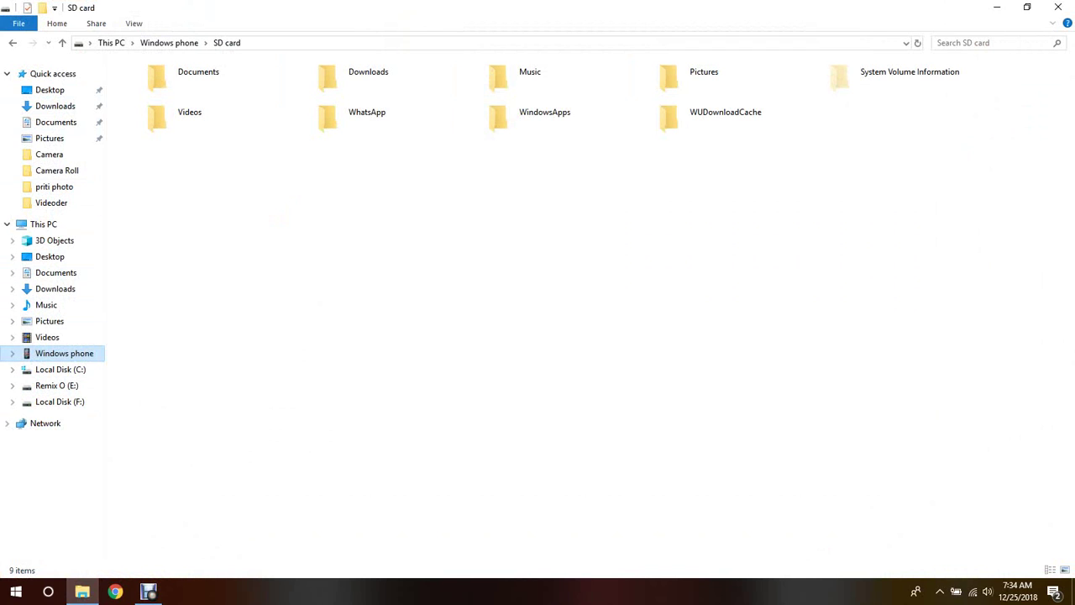
- Open the Camera Roll folder inside Pictures on the Windows phone's SD card
{"action": "key", "text": "alt+Up"}
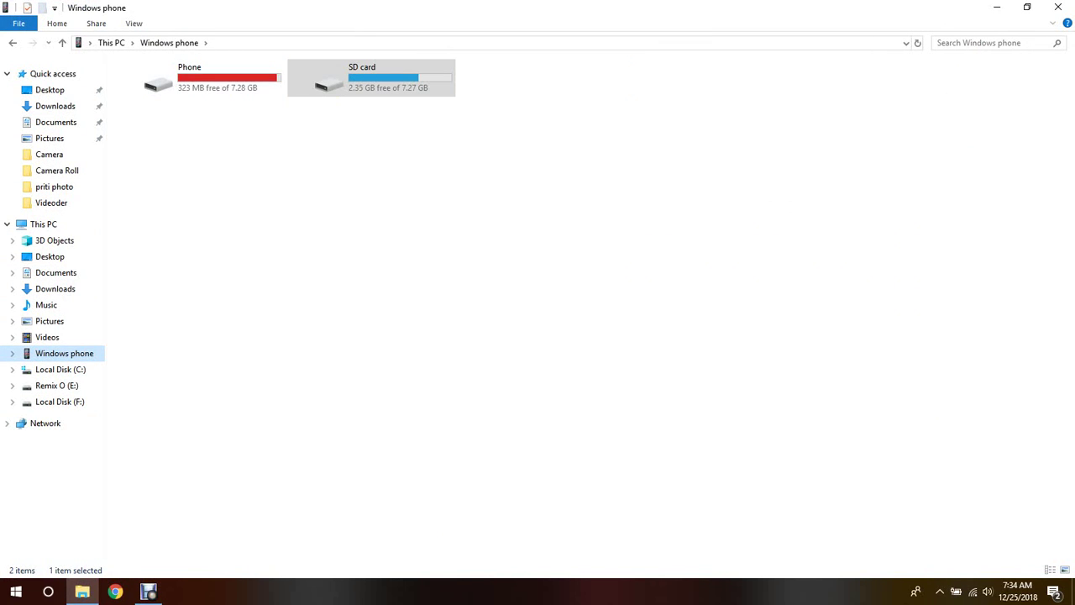
{"action": "key", "text": "Tab"}
{"action": "key", "text": "Return"}
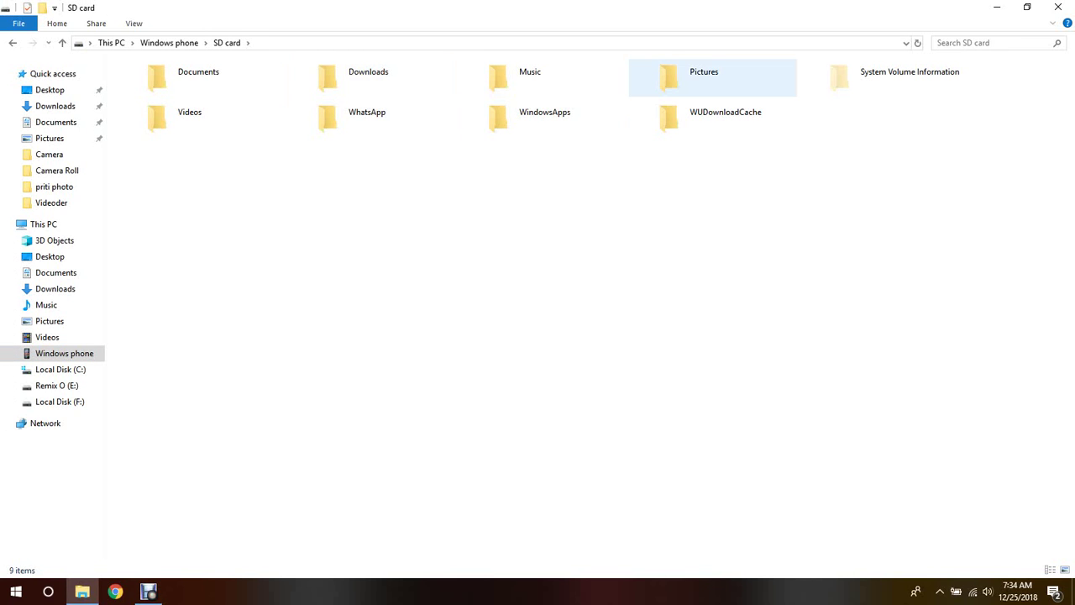
{"action": "left_click", "coordinate": [704, 76]}
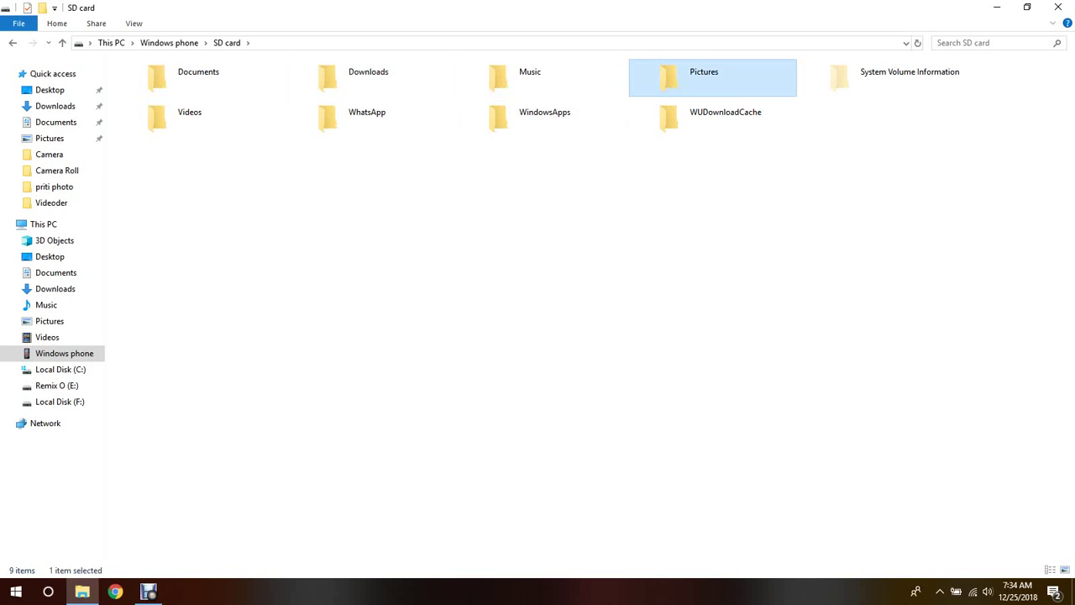
{"action": "key", "text": "Return"}
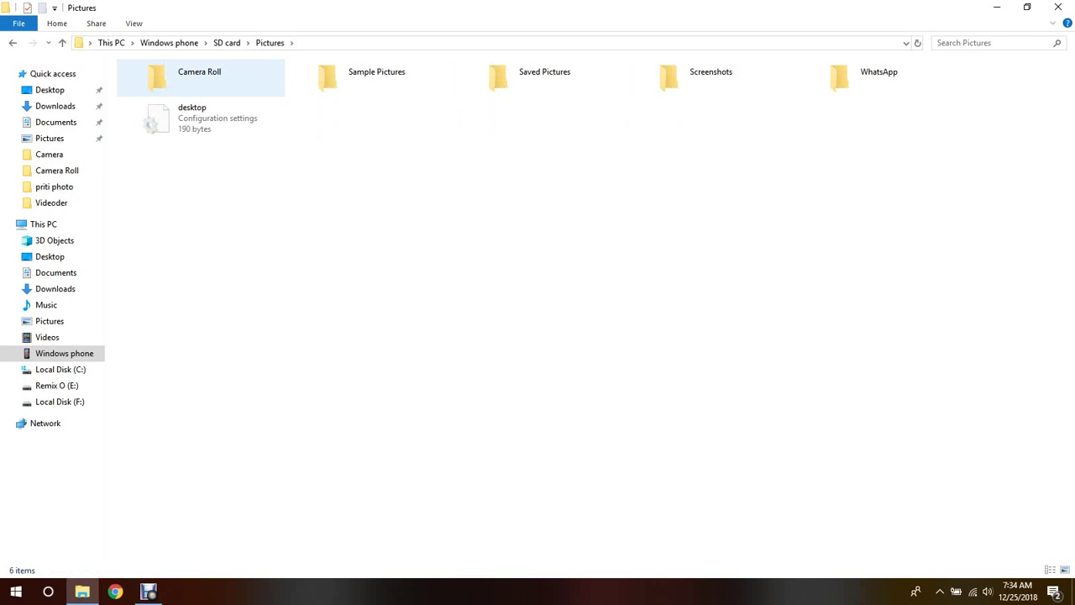
{"action": "left_click", "coordinate": [199, 76]}
{"action": "key", "text": "Return"}
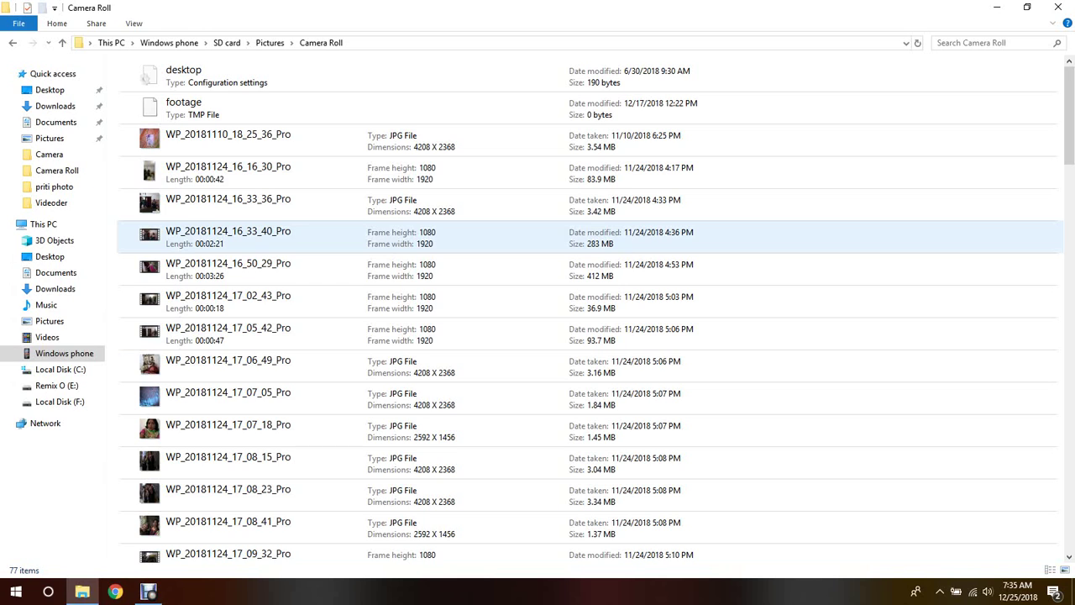
- Play the WP_20181124_16_33_40_Pro video briefly to check its content, and close the player
{"action": "left_click", "coordinate": [228, 237]}
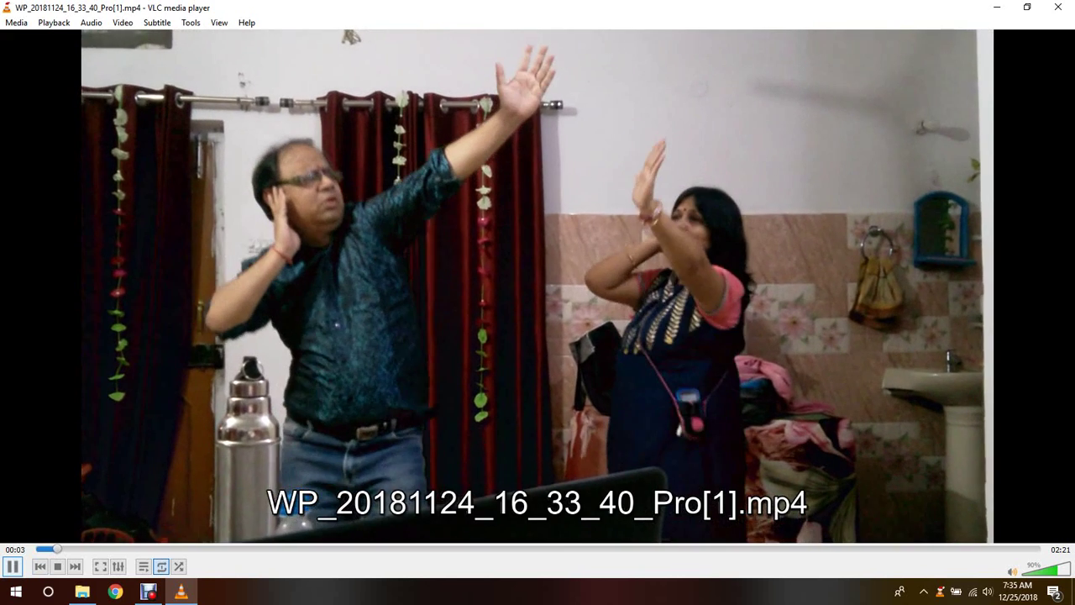
{"action": "key", "text": "space"}
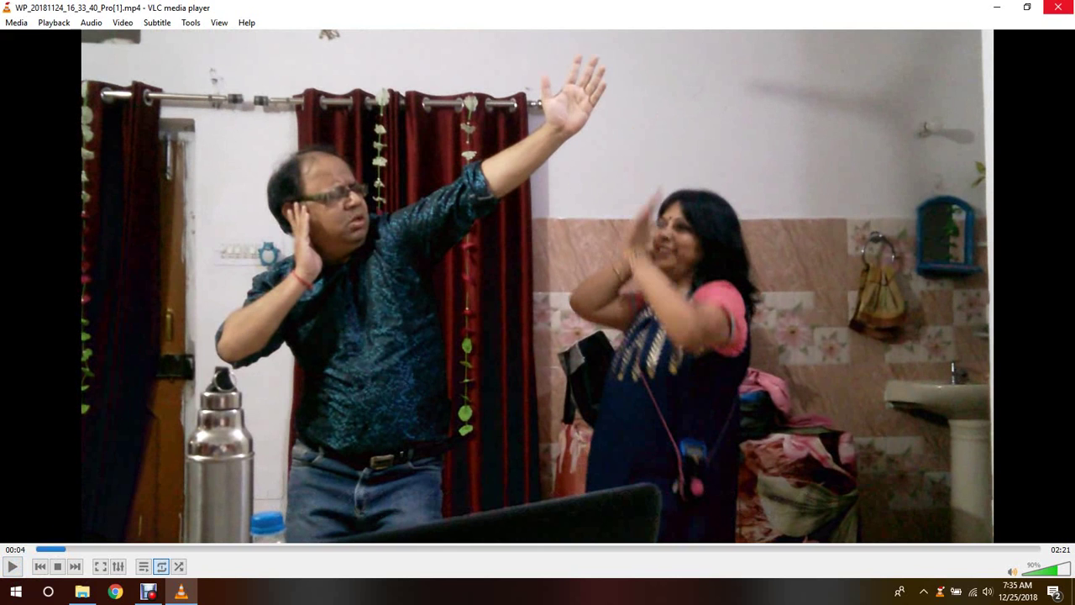
{"action": "left_click", "coordinate": [1058, 7]}
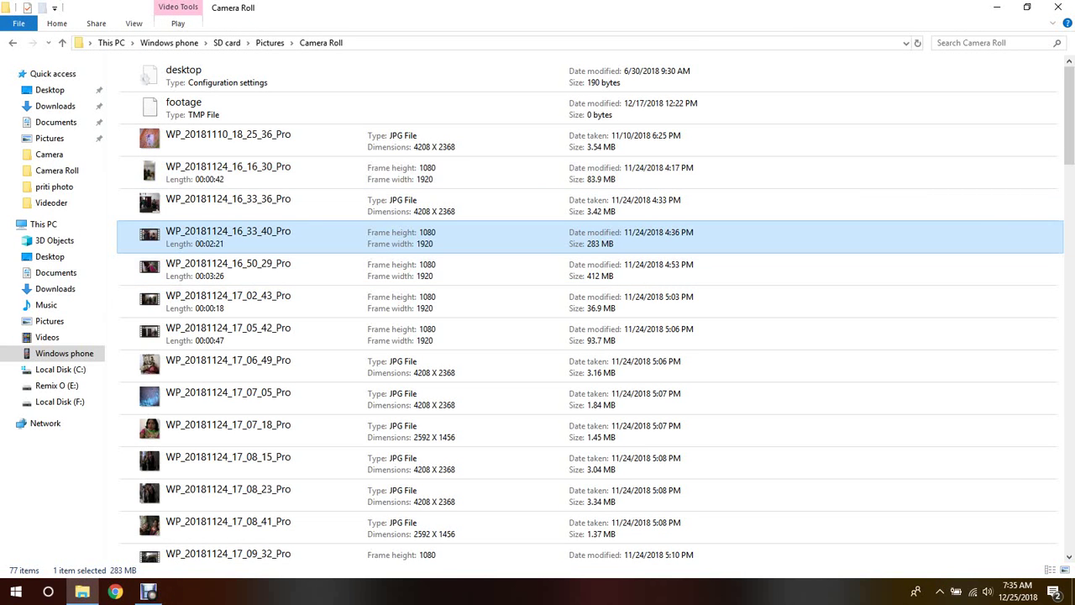
- Rename the WP_20181124_16_33_40_Pro video as "dance video" and briefly check its playback under the new name
{"action": "right_click", "coordinate": [244, 236]}
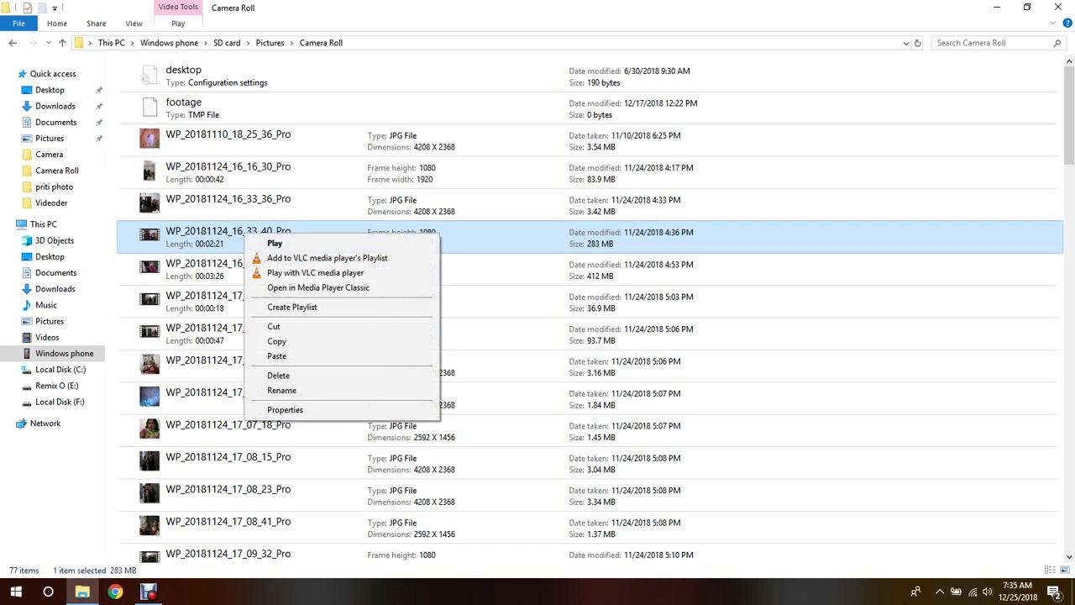
{"action": "left_click", "coordinate": [260, 390]}
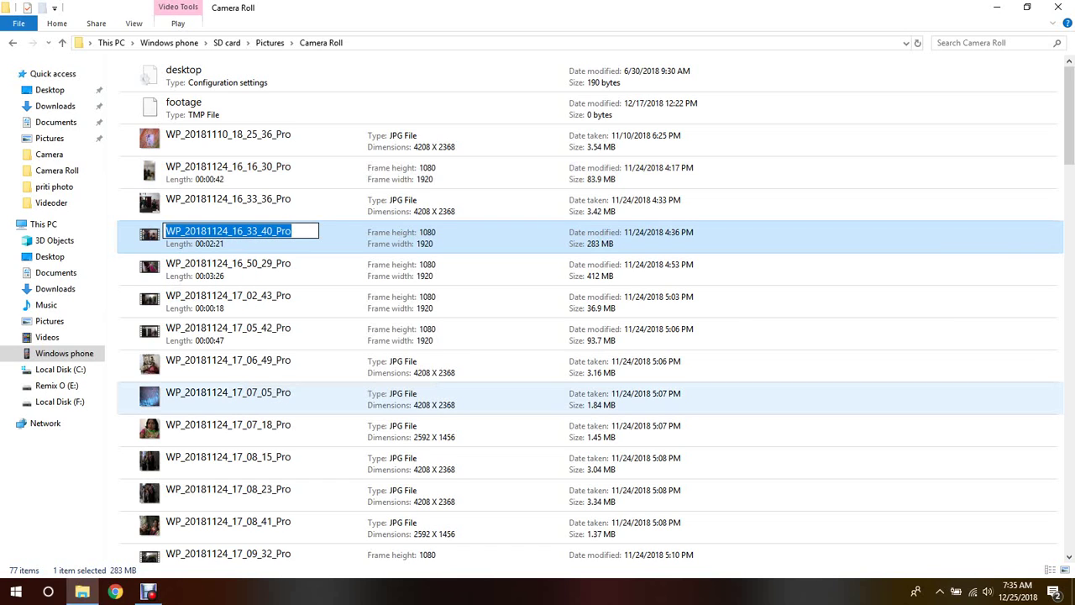
{"action": "key", "text": "BackSpace"}
{"action": "type", "text": "danc"}
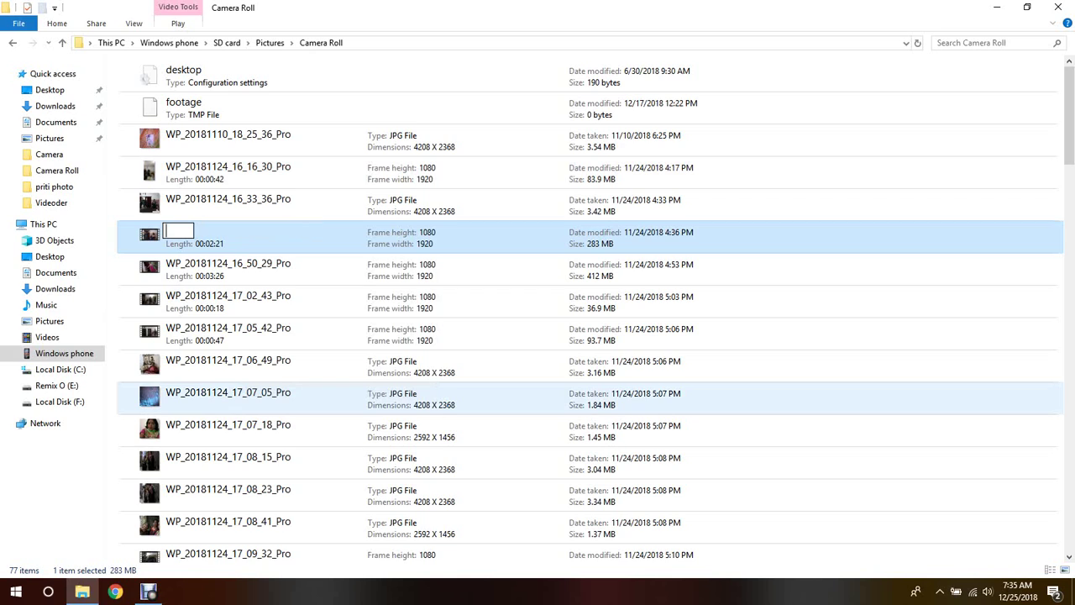
{"action": "type", "text": "e"}
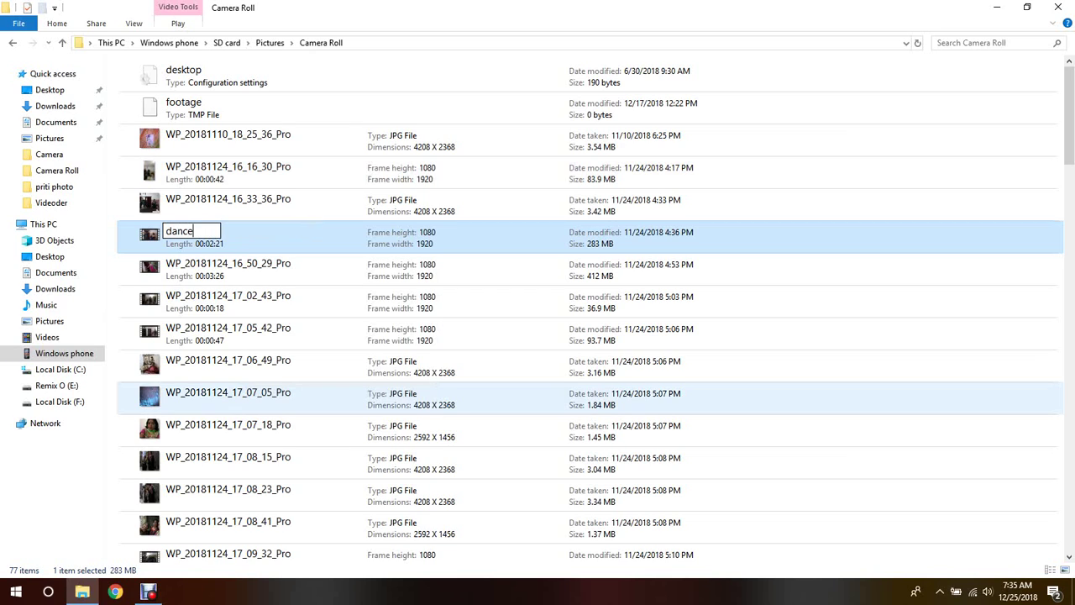
{"action": "type", "text": " vido"}
{"action": "key", "text": "BackSpace"}
{"action": "type", "text": "eo"}
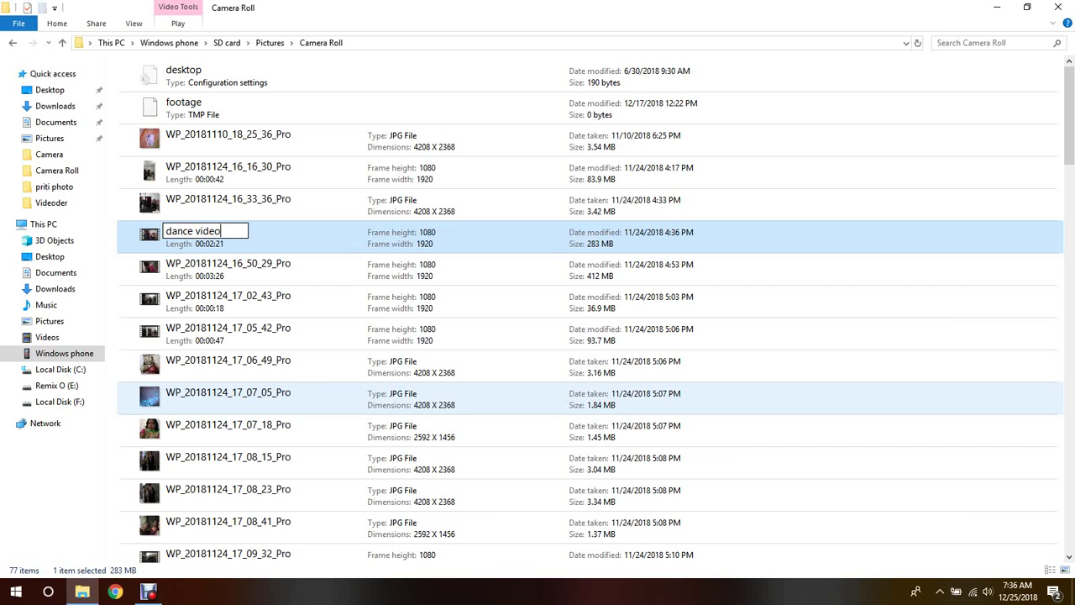
{"action": "key", "text": "Return"}
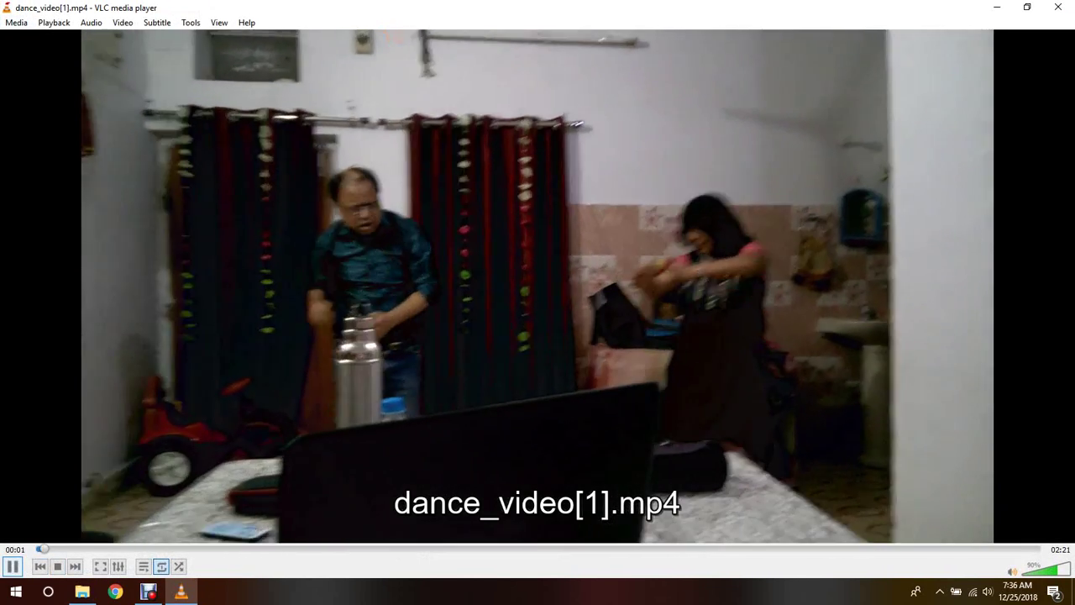
{"action": "key", "text": "space"}
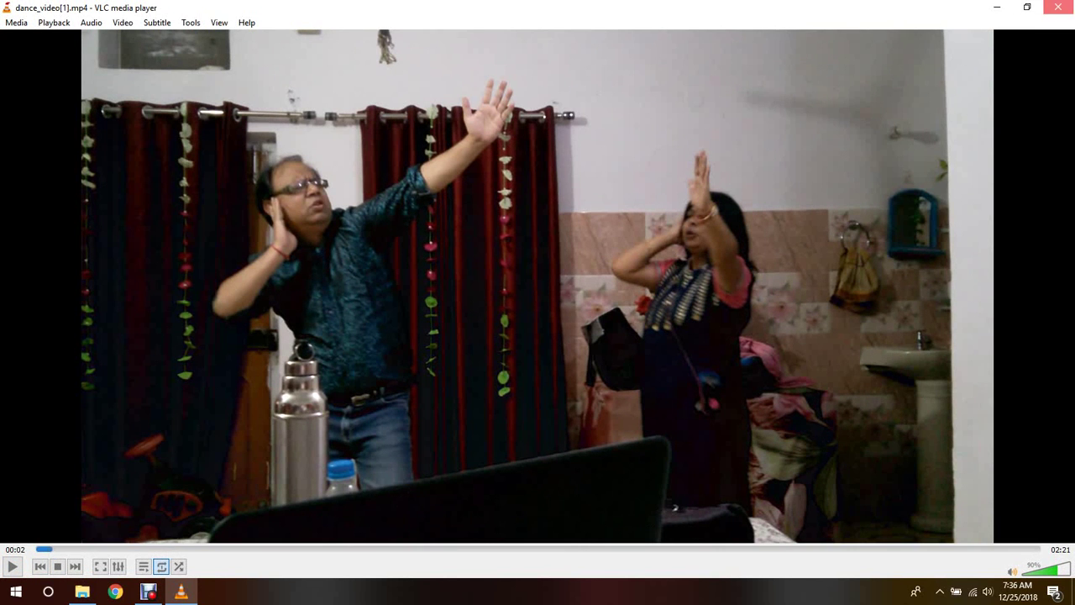
{"action": "left_click", "coordinate": [1057, 7]}
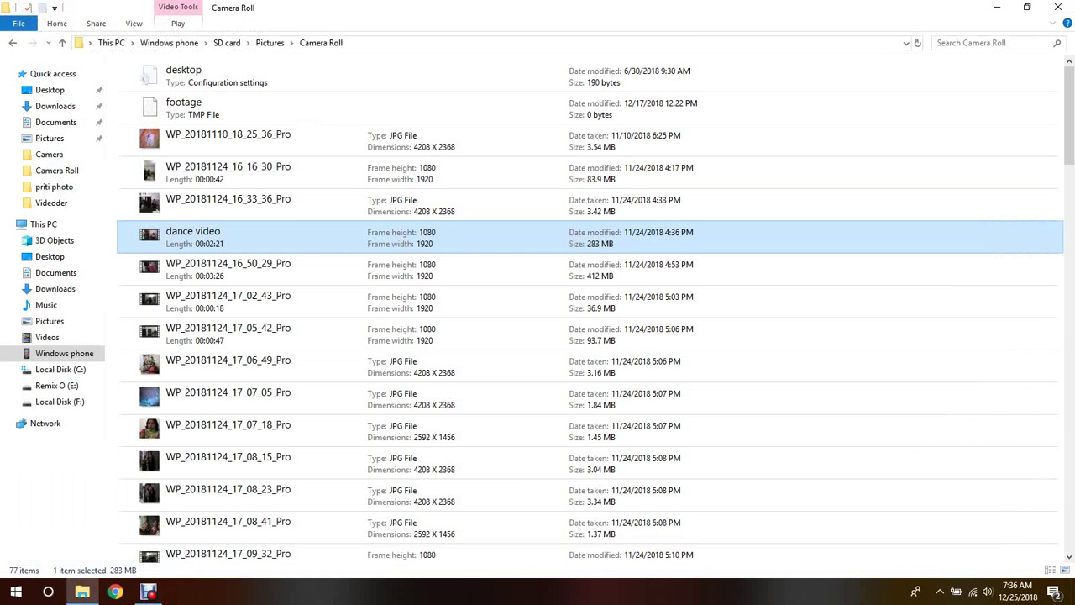
- Copy the dance video from the phone's Camera Roll into the HOME folder on the Desktop
{"action": "right_click", "coordinate": [277, 240]}
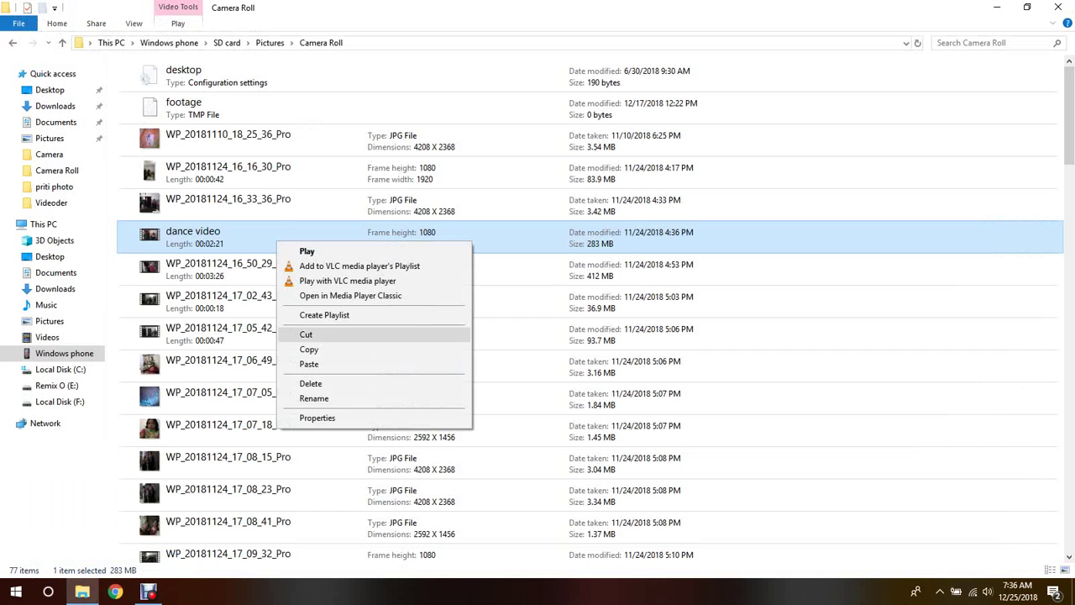
{"action": "left_click", "coordinate": [309, 349]}
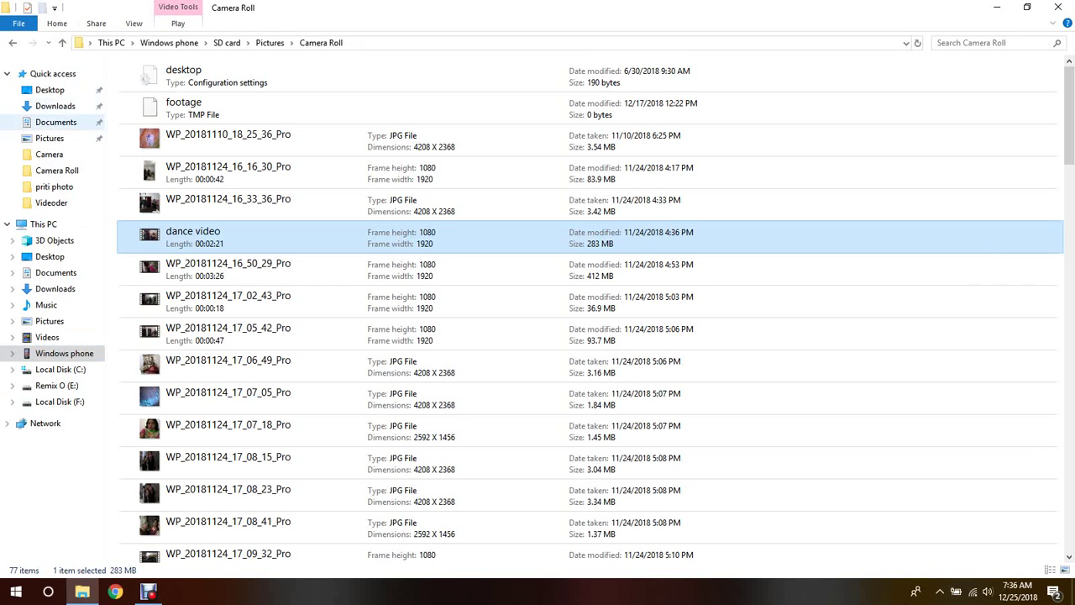
{"action": "left_click", "coordinate": [49, 90]}
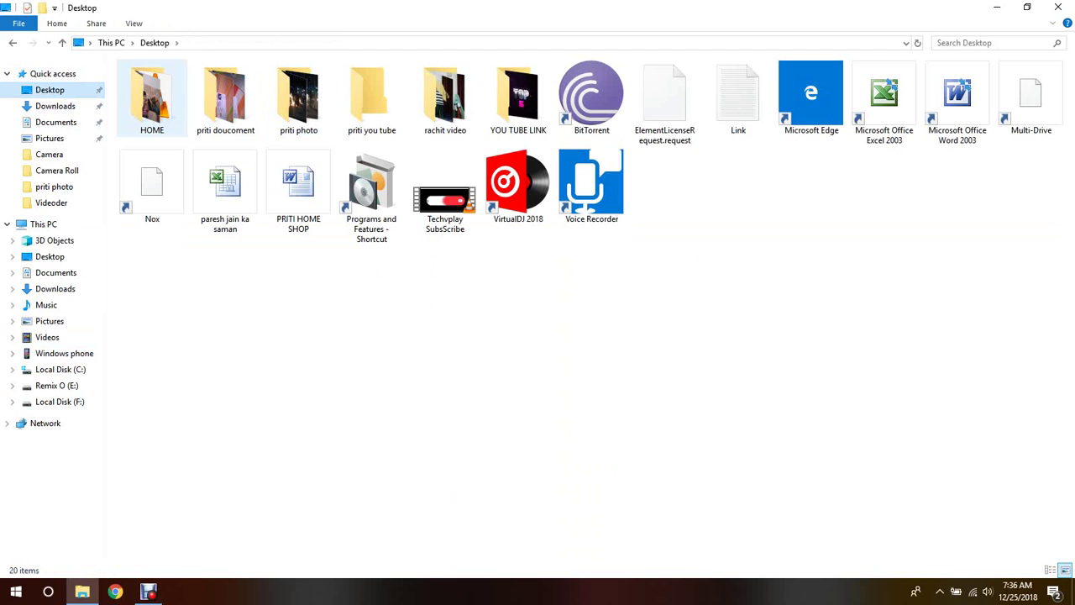
{"action": "double_click", "coordinate": [151, 97]}
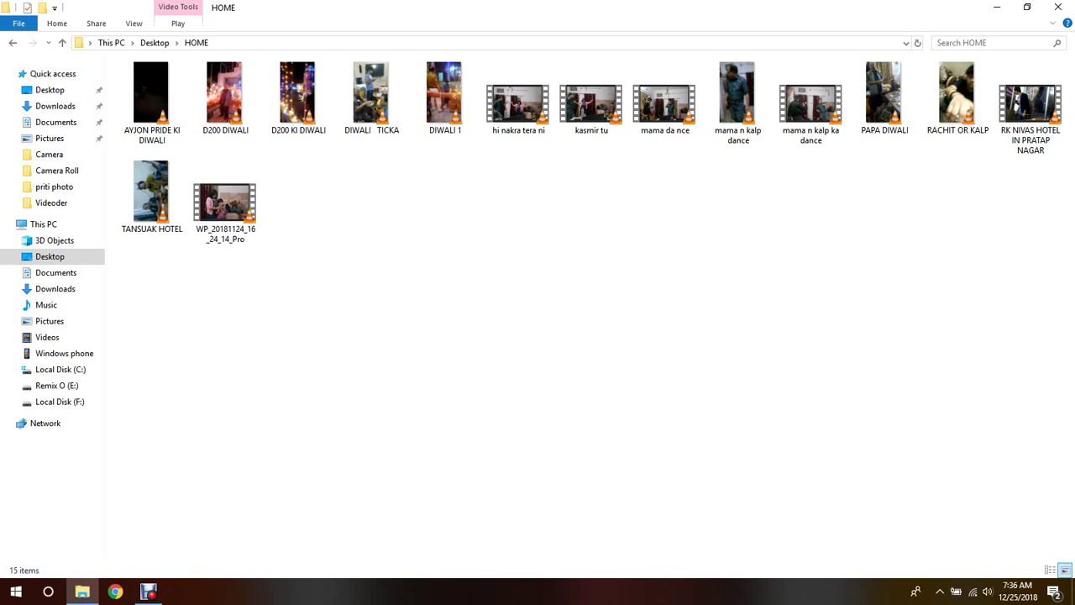
{"action": "right_click", "coordinate": [369, 222]}
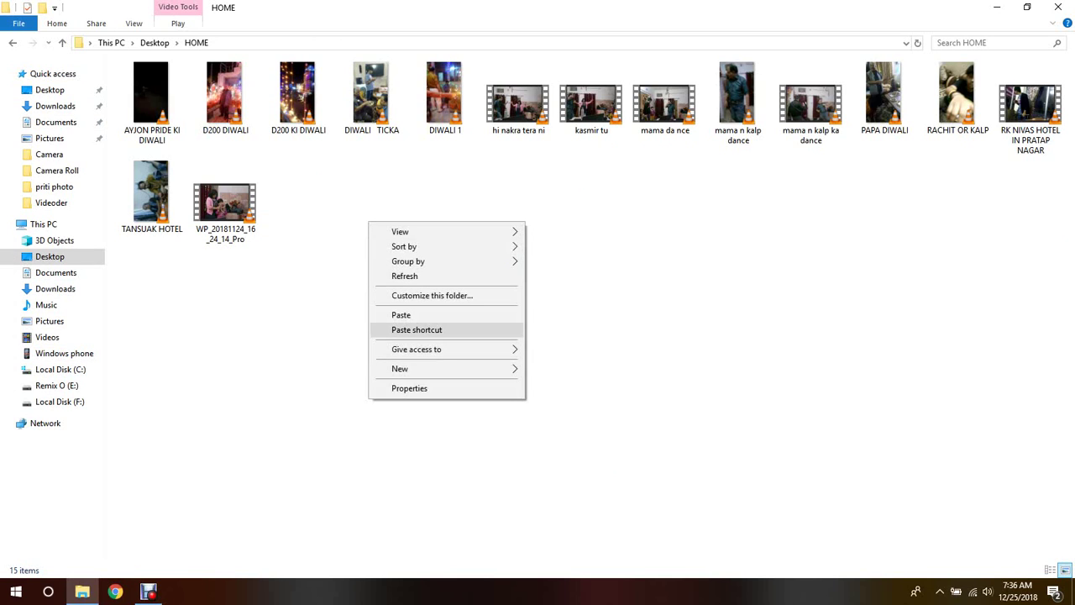
{"action": "key", "text": "Return"}
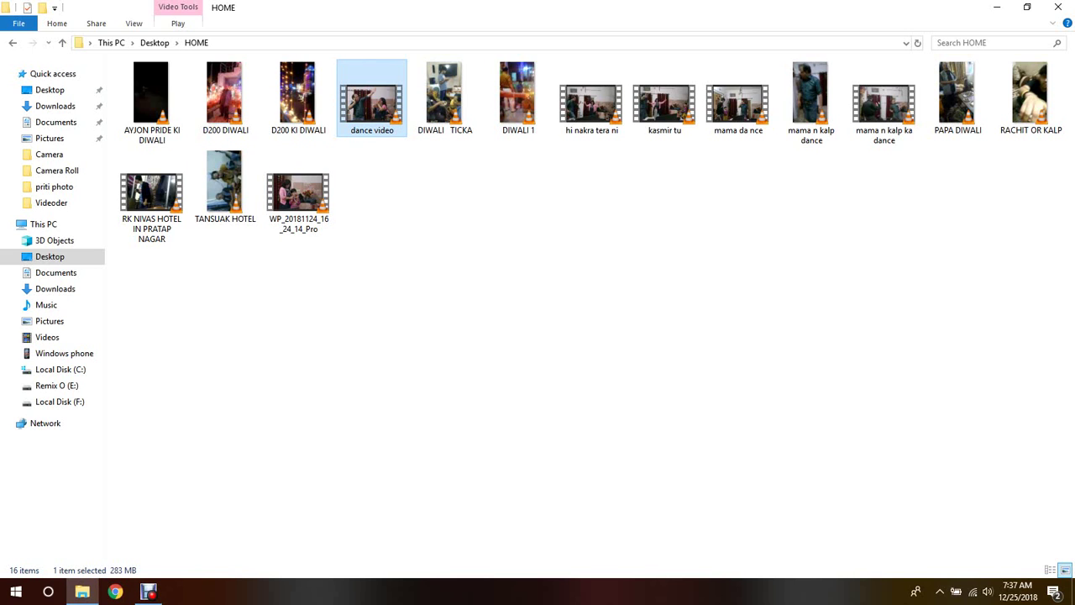
- Play the copied dance video from the HOME folder briefly, and close the player
{"action": "key", "text": "Return"}
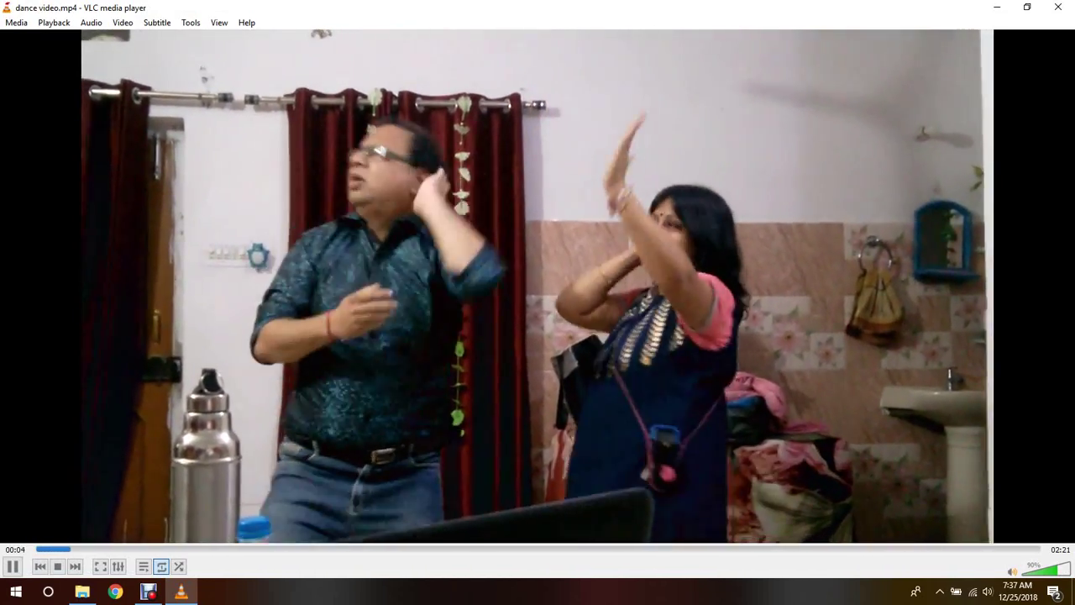
{"action": "key", "text": "space"}
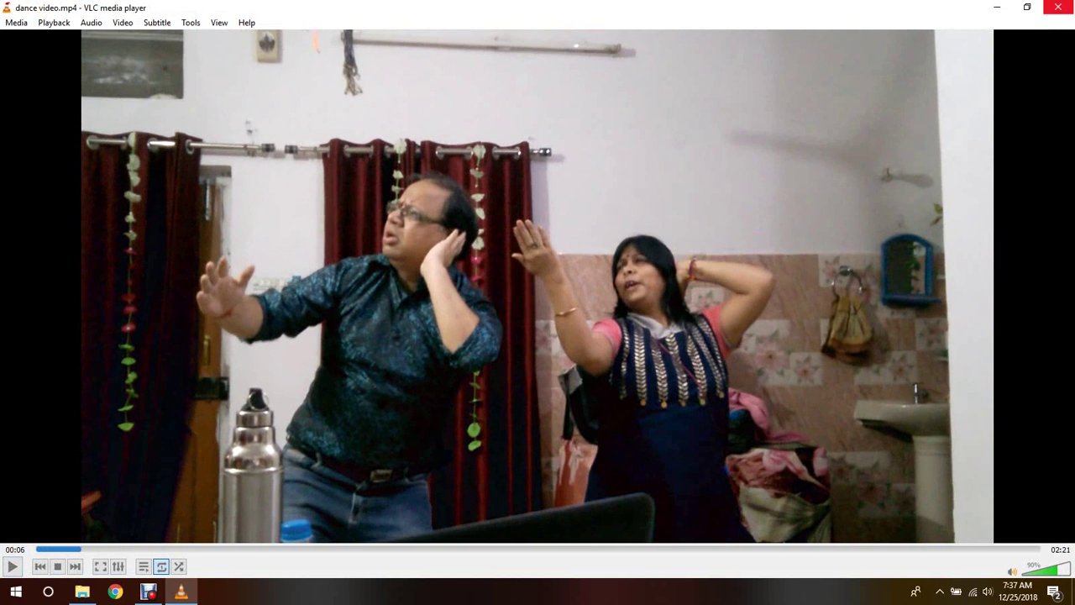
{"action": "left_click", "coordinate": [1058, 7]}
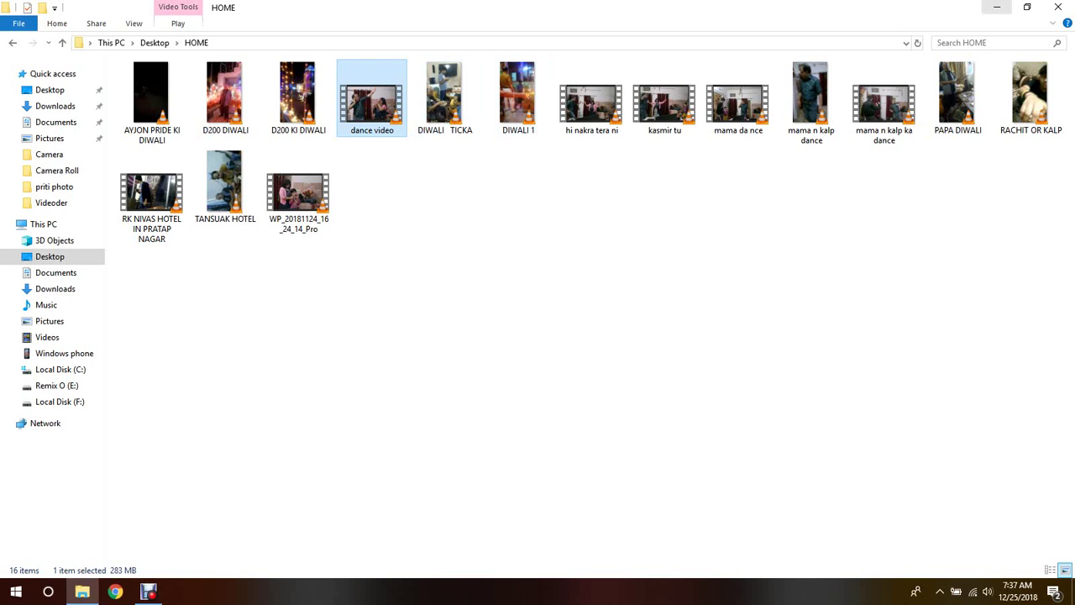
- Close the HOME folder window and switch to the Debut screen recorder
{"action": "left_click", "coordinate": [1058, 7]}
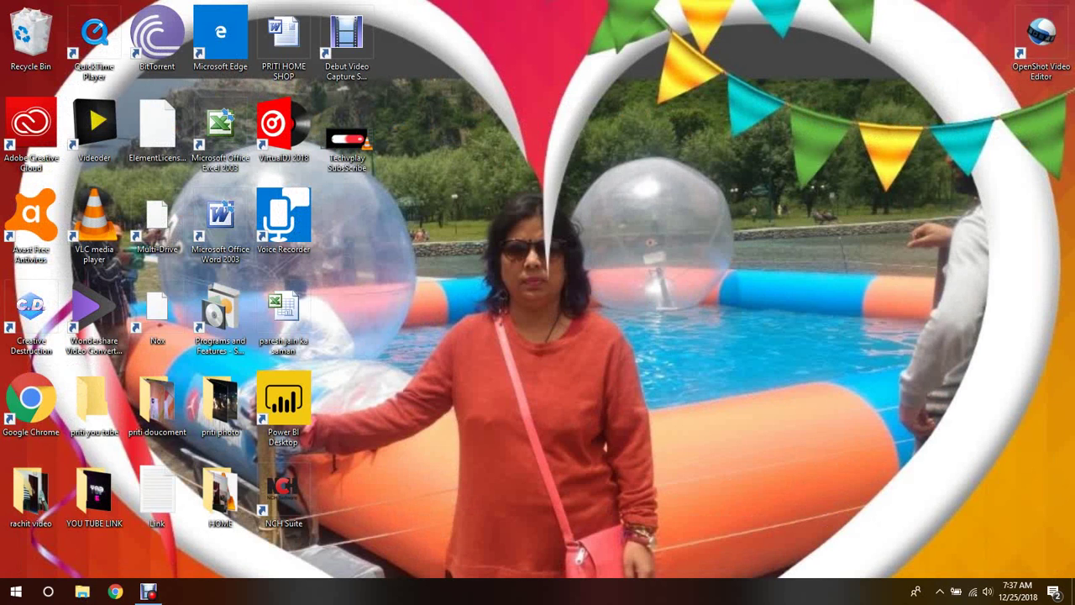
{"action": "left_click", "coordinate": [148, 592]}
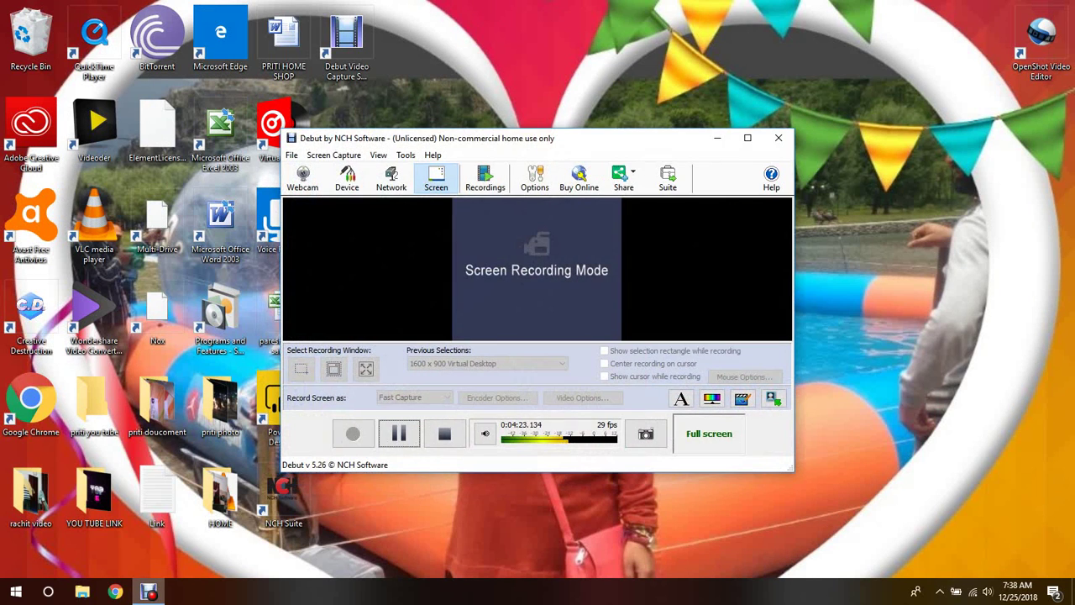